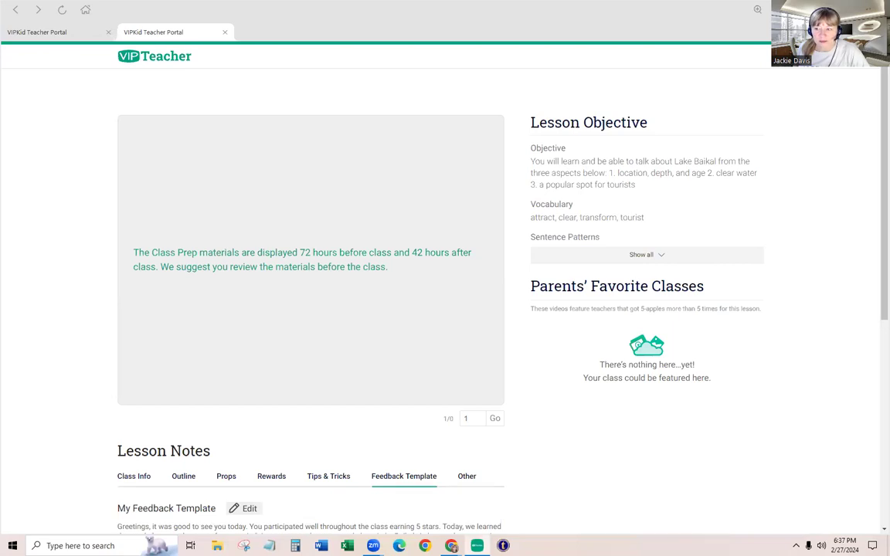
Open My Feedback Template for editing, showing its 'Feedback Template: Greetings…' text at 401/500 characters.
scroll(874, 304, "down", 1)
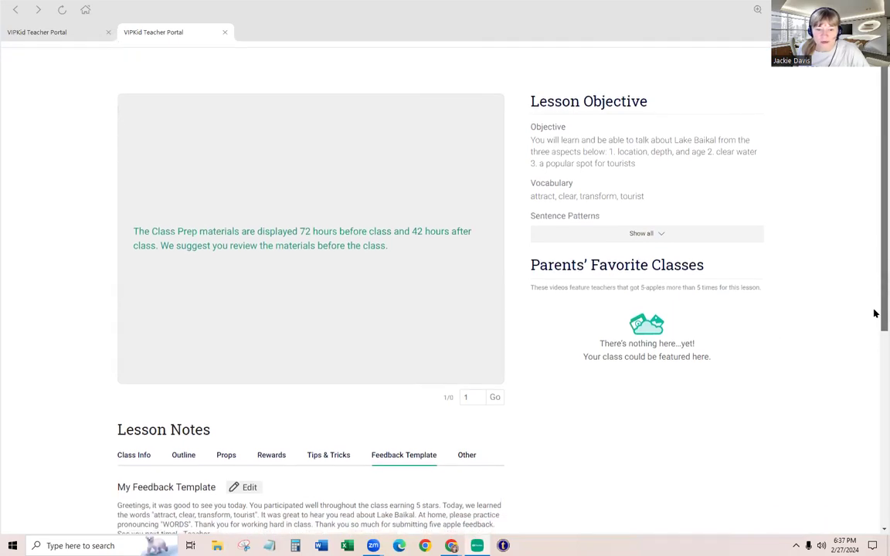
scroll(874, 312, "down", 1)
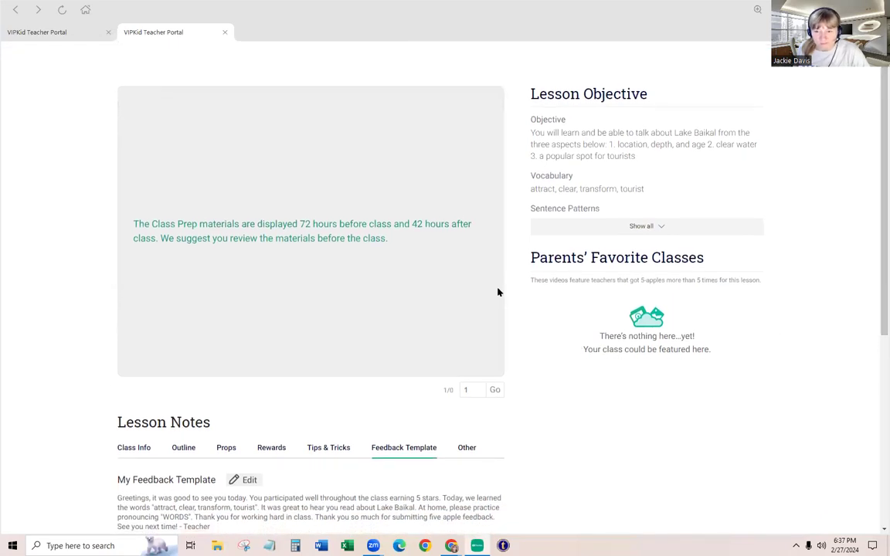
left_click_drag(116, 498, 222, 529)
left_click(121, 503)
scroll(218, 486, "down", 1)
scroll(224, 482, "up", 2)
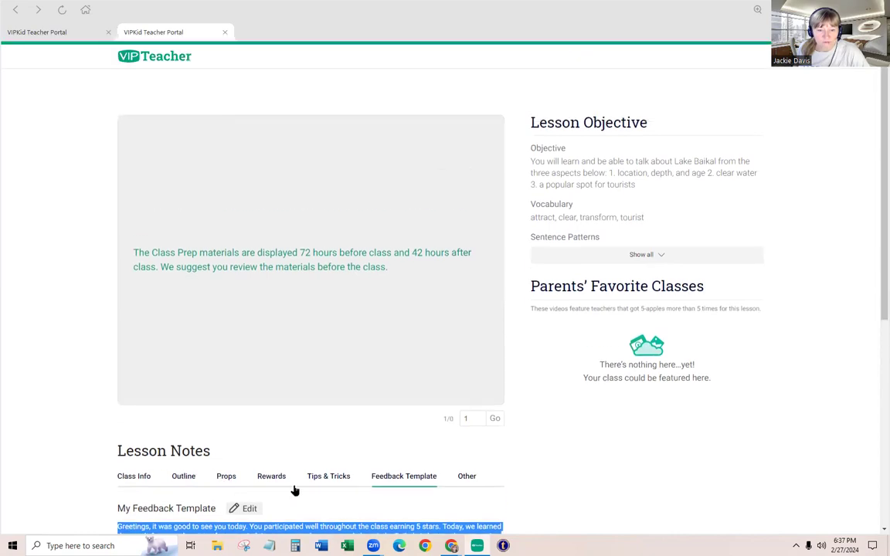
scroll(874, 305, "down", 1)
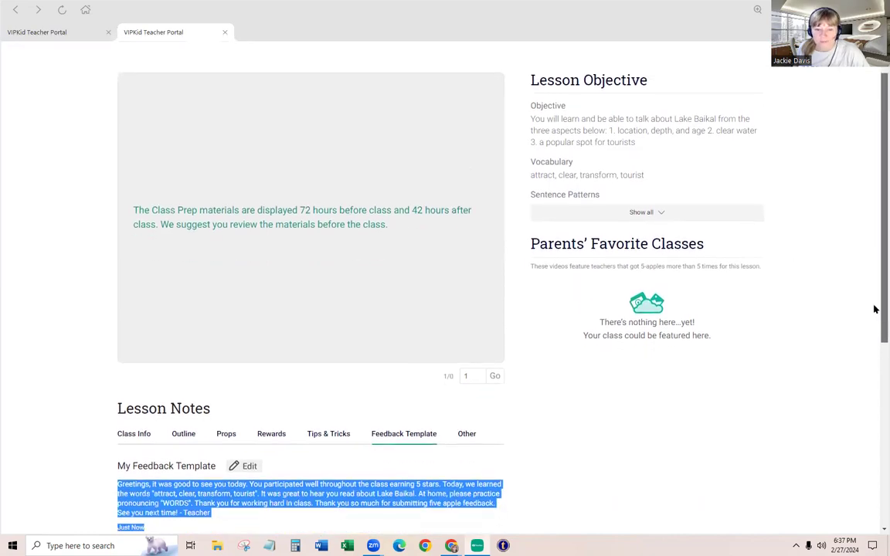
left_click(249, 468)
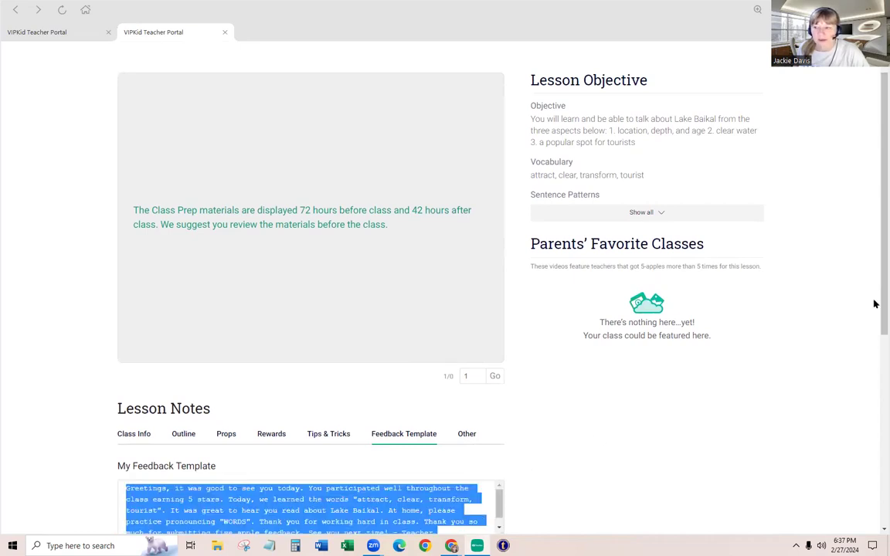
scroll(874, 313, "down", 1)
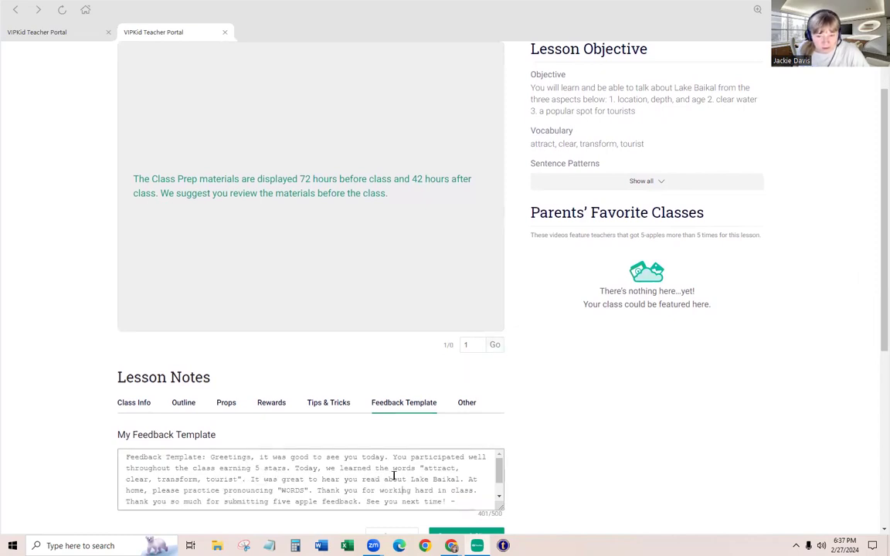
left_click_drag(423, 469, 237, 480)
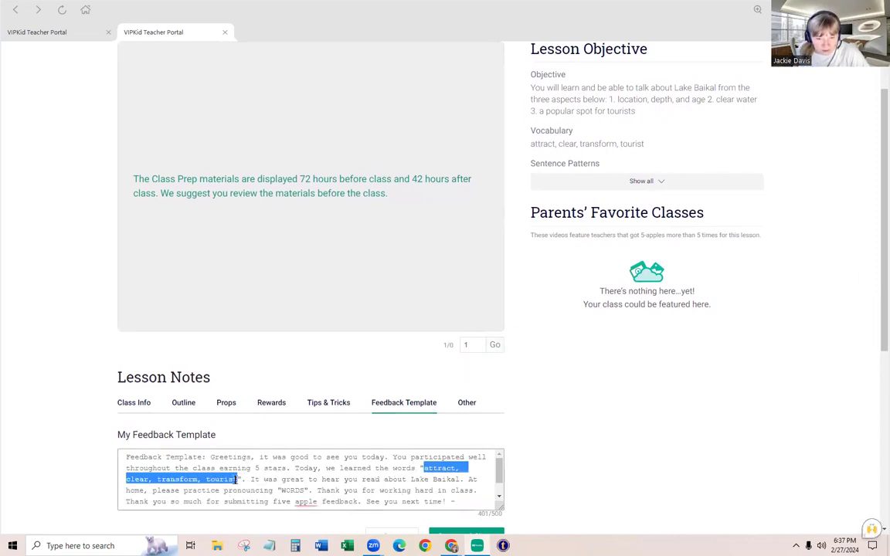
type("WORDS\". It was")
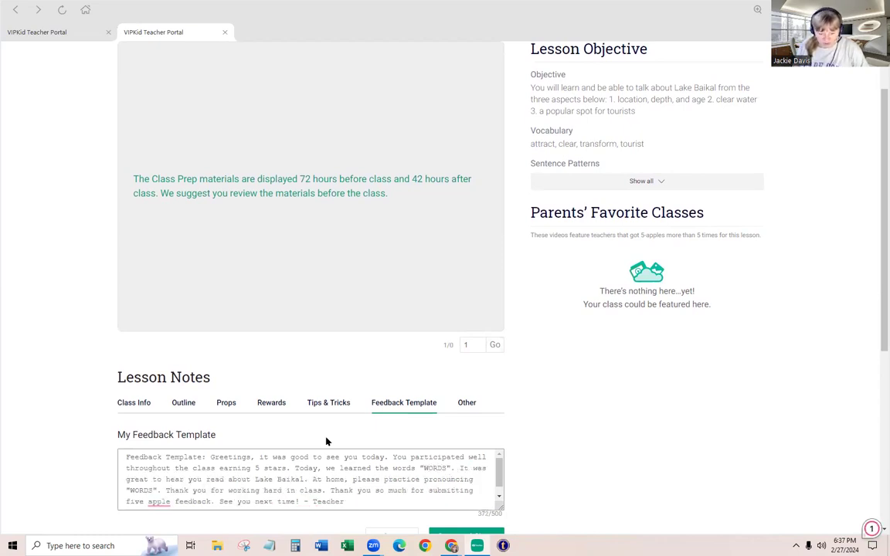
left_click_drag(533, 144, 643, 145)
key("ctrl+c")
left_click(540, 145)
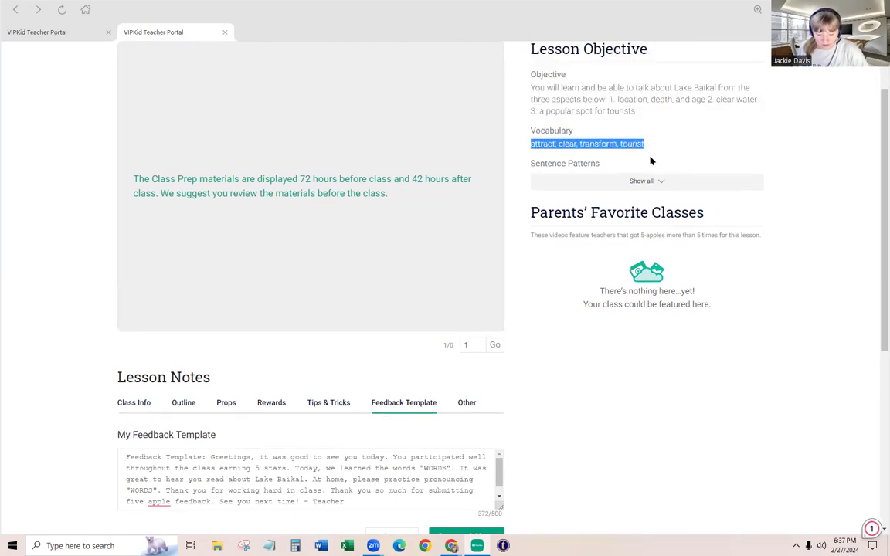
double_click(425, 468)
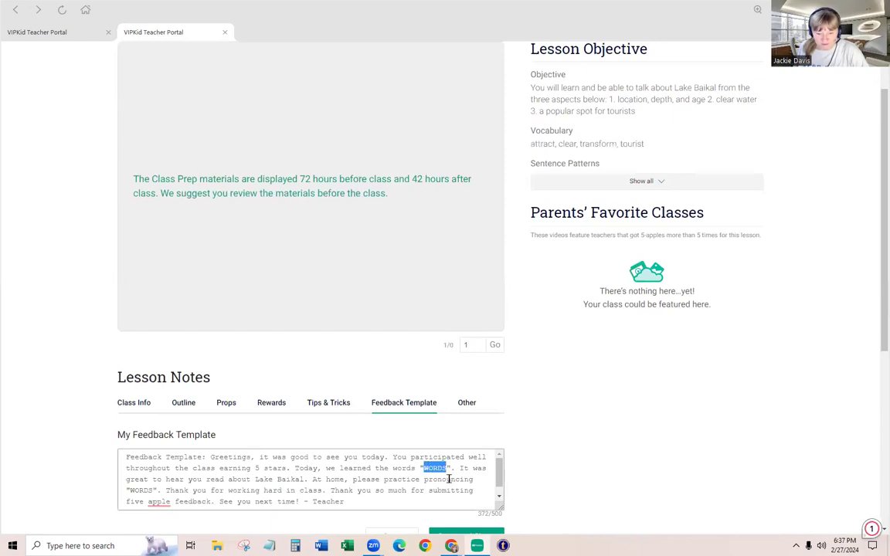
key("ctrl+v")
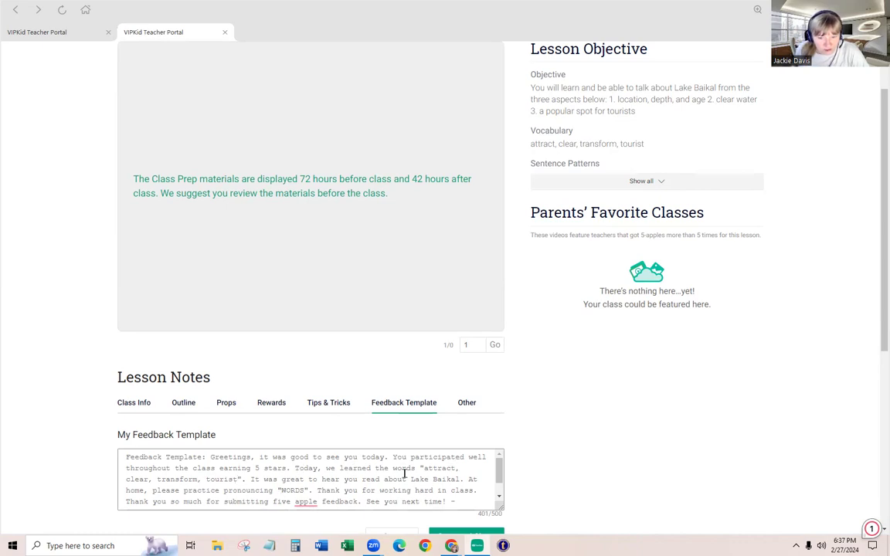
Replace the topic in the feedback text with 'Lake Baikal' copied from the lesson objective.
left_click_drag(411, 479, 462, 485)
key("ctrl+c")
type("TOPIC")
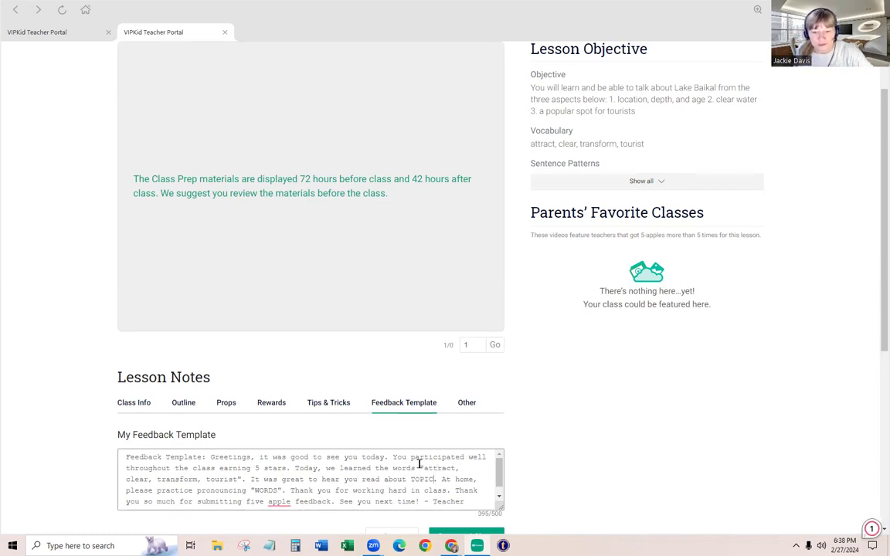
double_click(421, 478)
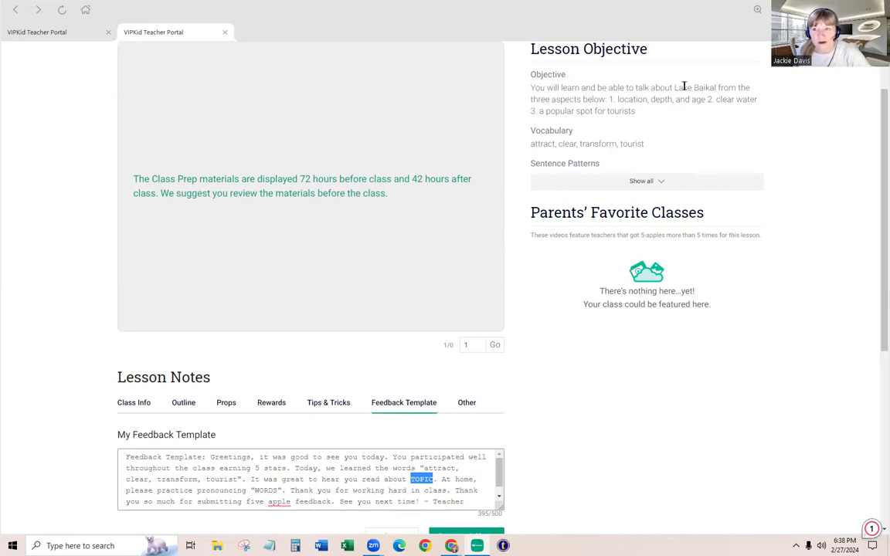
left_click_drag(675, 87, 715, 87)
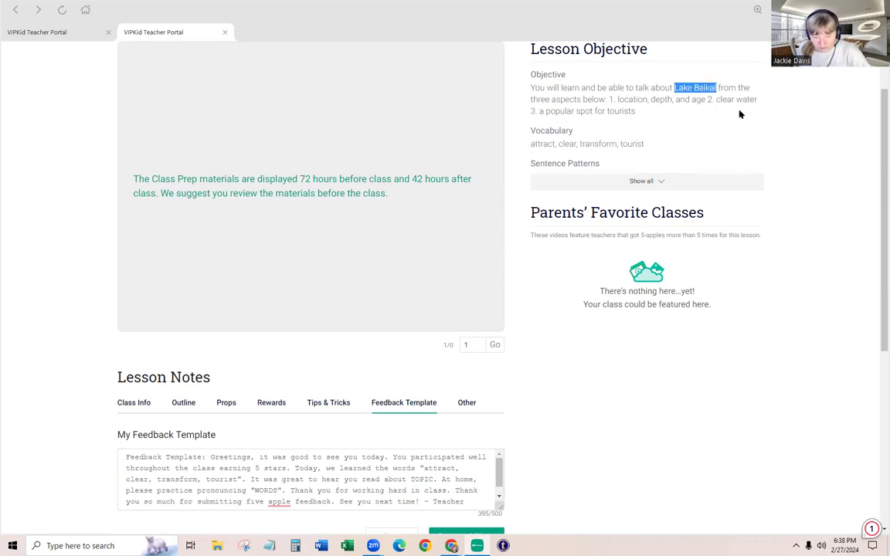
double_click(423, 479)
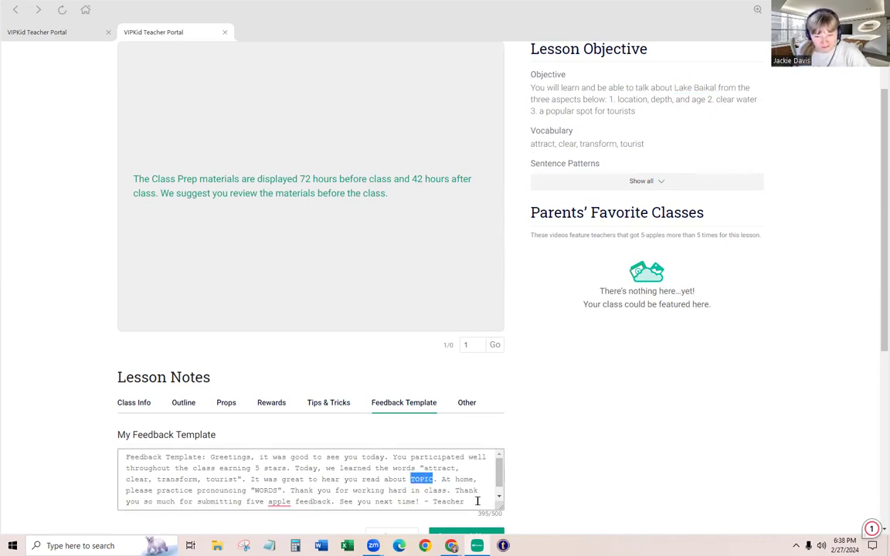
key("ctrl+v")
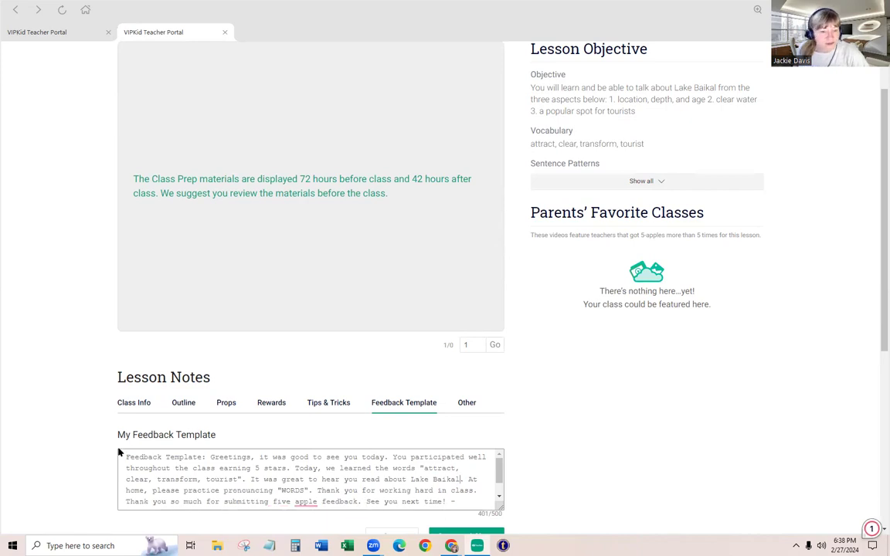
Delete the 'Feedback Template:' prefix so the feedback begins with Greetings.
left_click_drag(212, 458, 118, 461)
left_click(211, 458)
key("BackSpace")
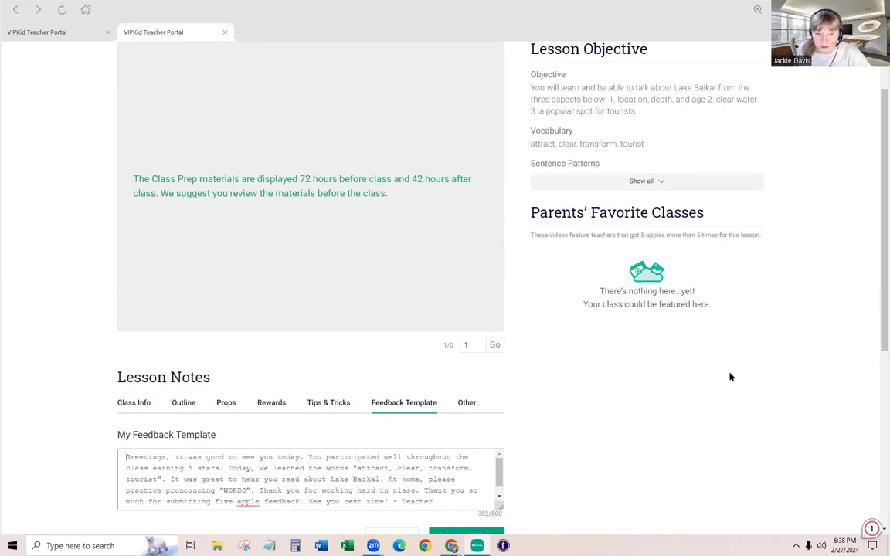
Save and share the edited feedback template, which now shows as 'Just Now'.
scroll(875, 338, "down", 1)
scroll(875, 337, "down", 1)
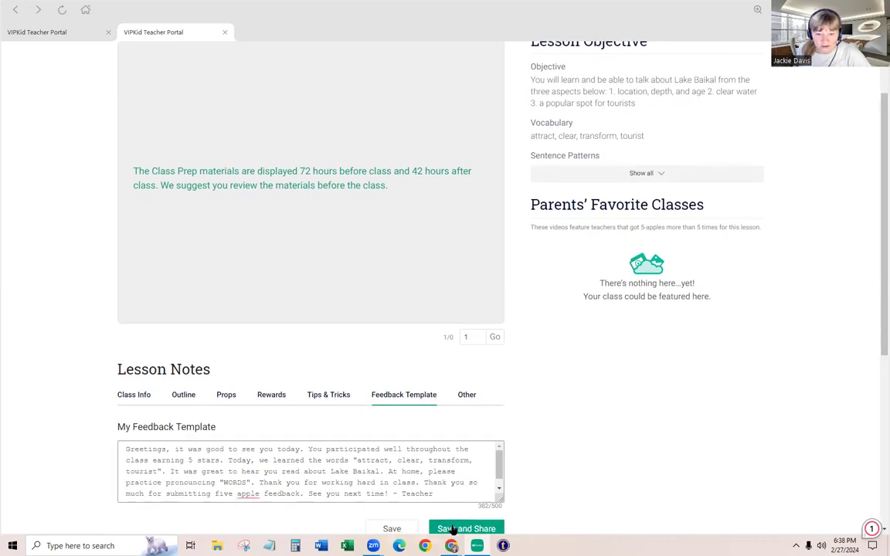
double_click(241, 483)
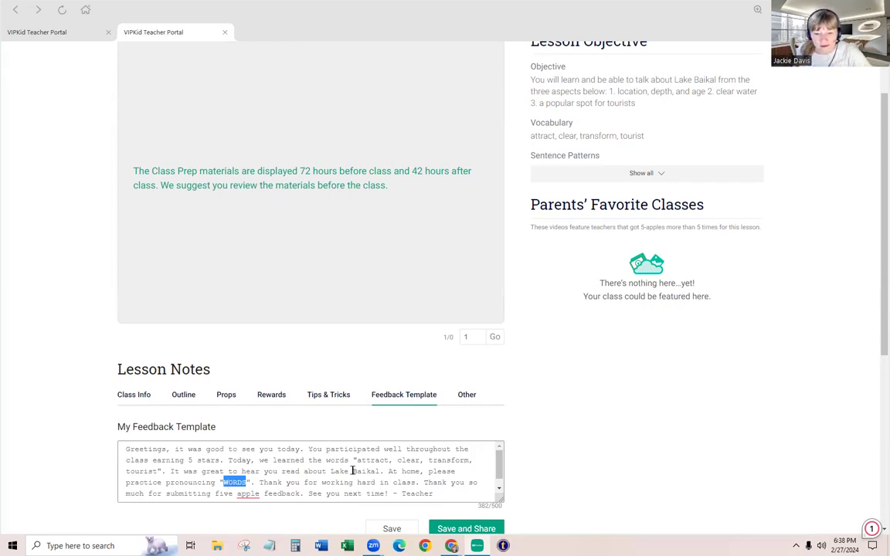
left_click(472, 529)
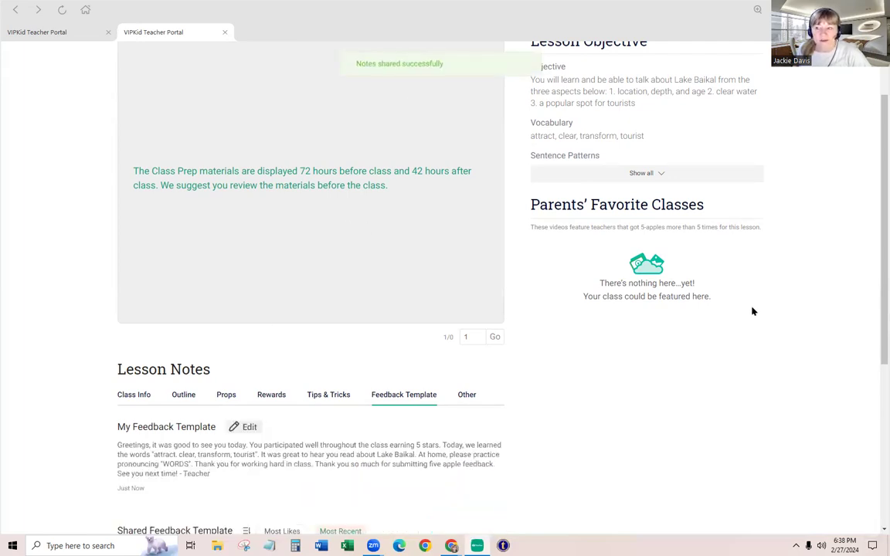
scroll(875, 337, "down", 1)
scroll(874, 343, "down", 1)
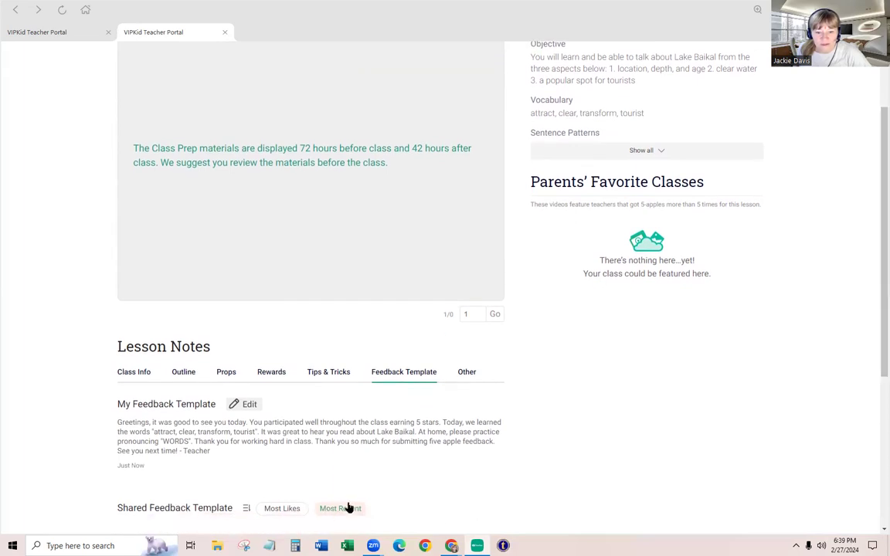
scroll(873, 270, "down", 1)
scroll(874, 278, "down", 2)
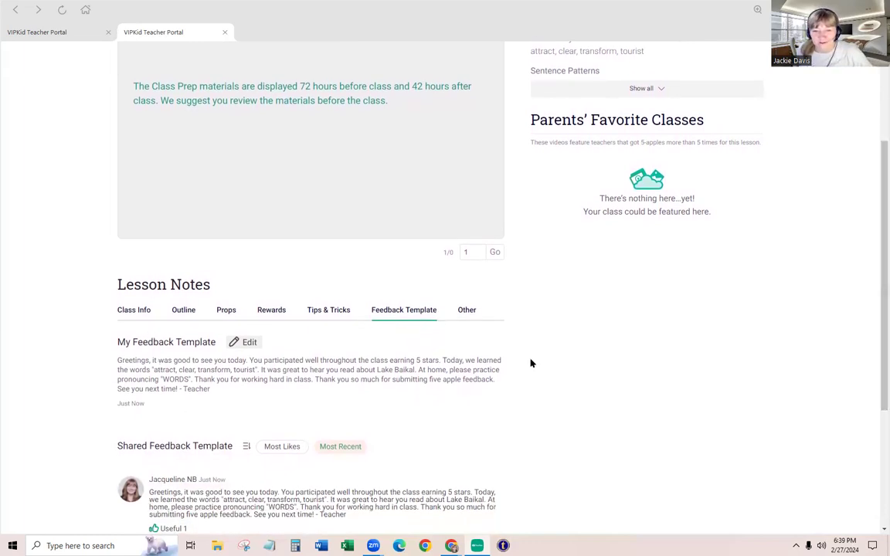
scroll(675, 363, "up", 3)
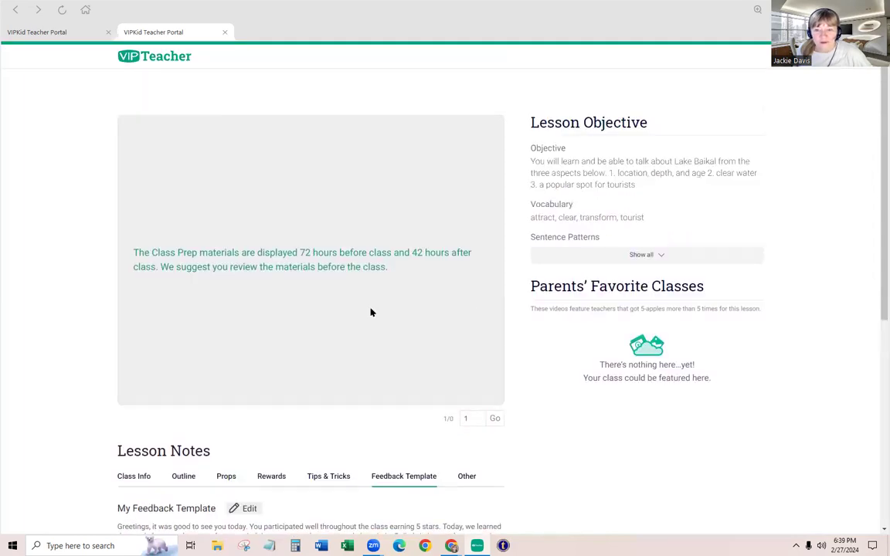